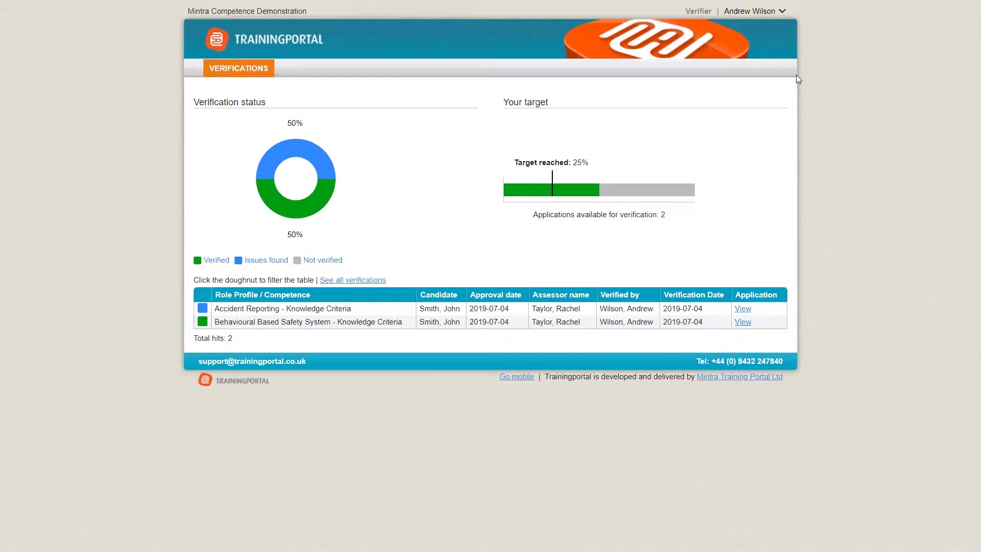
Step: Switch to the Admin role and open the Competence status report from the available report types
left_click(766, 13)
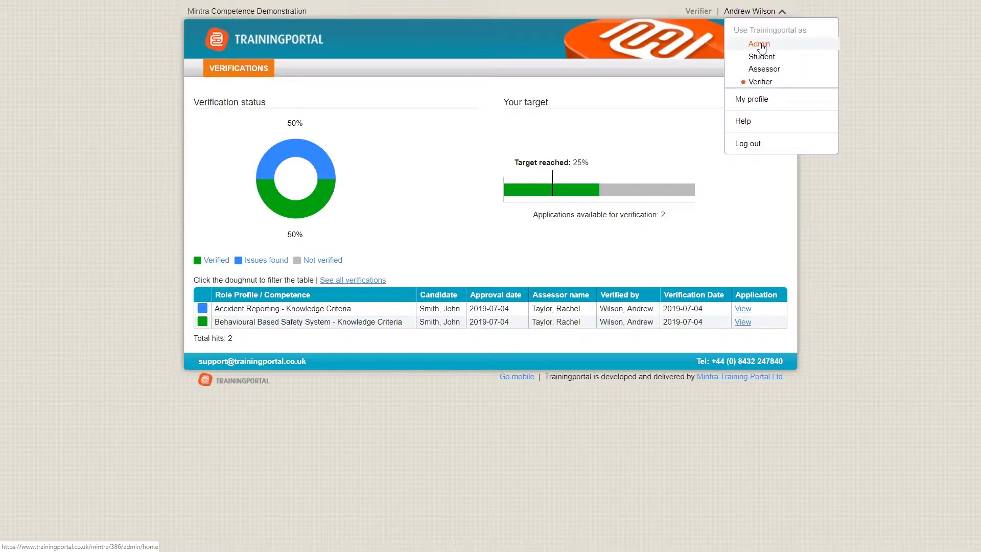
left_click(760, 45)
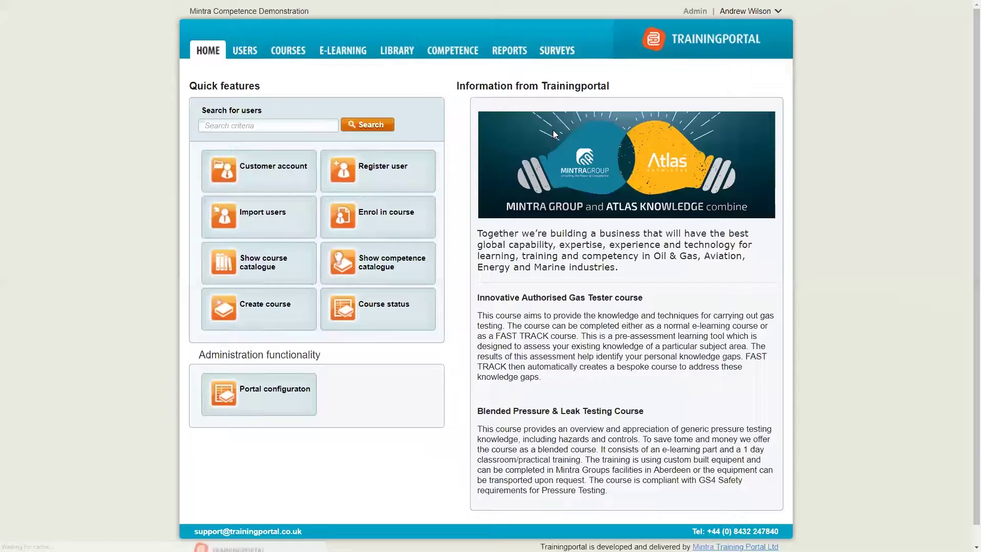
left_click(517, 55)
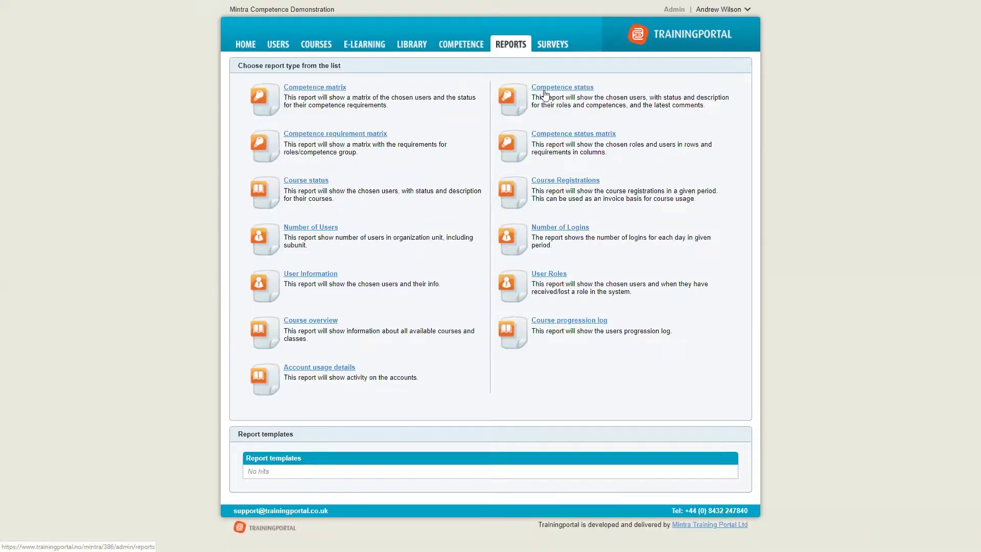
left_click(549, 135)
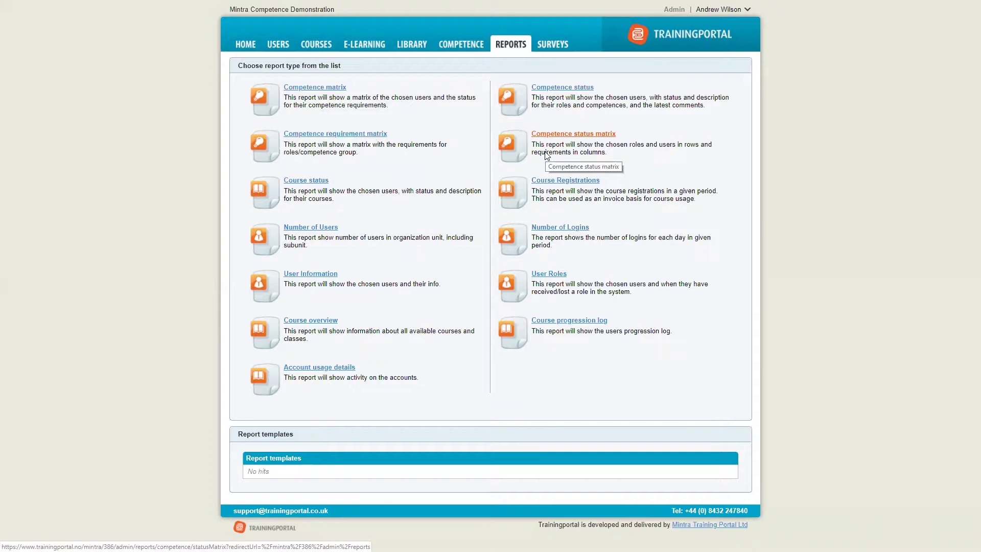
left_click(562, 91)
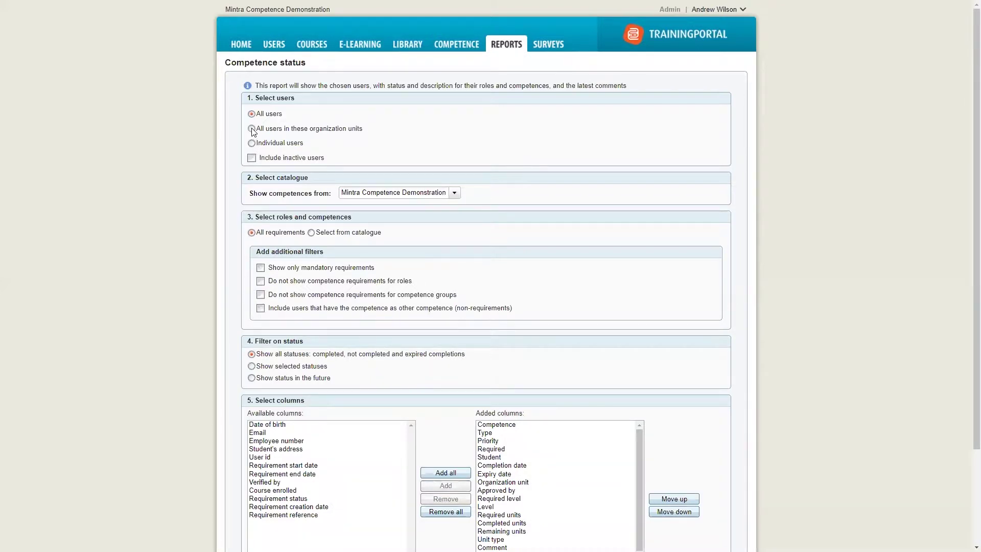
left_click(252, 129)
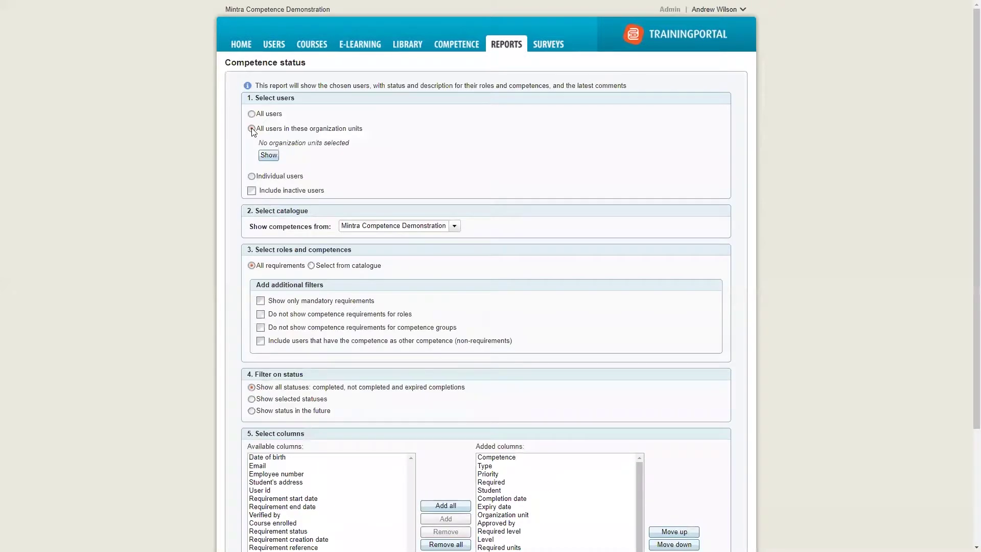
left_click(257, 178)
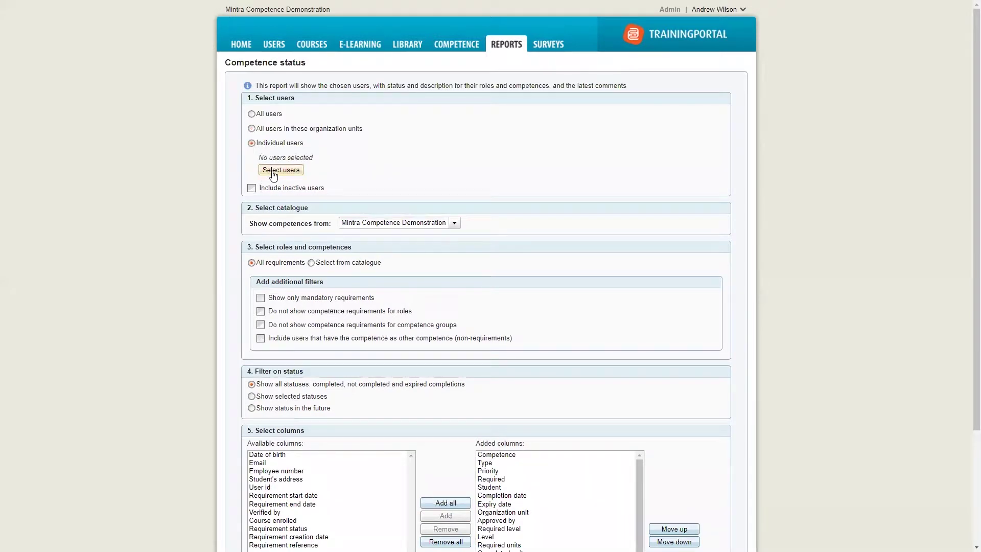
left_click(255, 115)
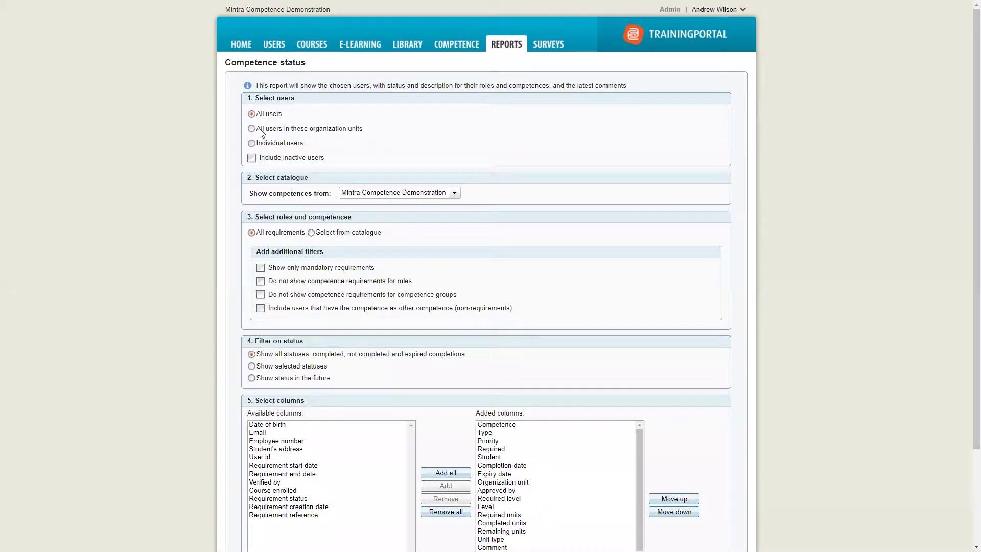
Step: Set the catalogue for the report's competences to Mintra Competence Demonstration
left_click(454, 193)
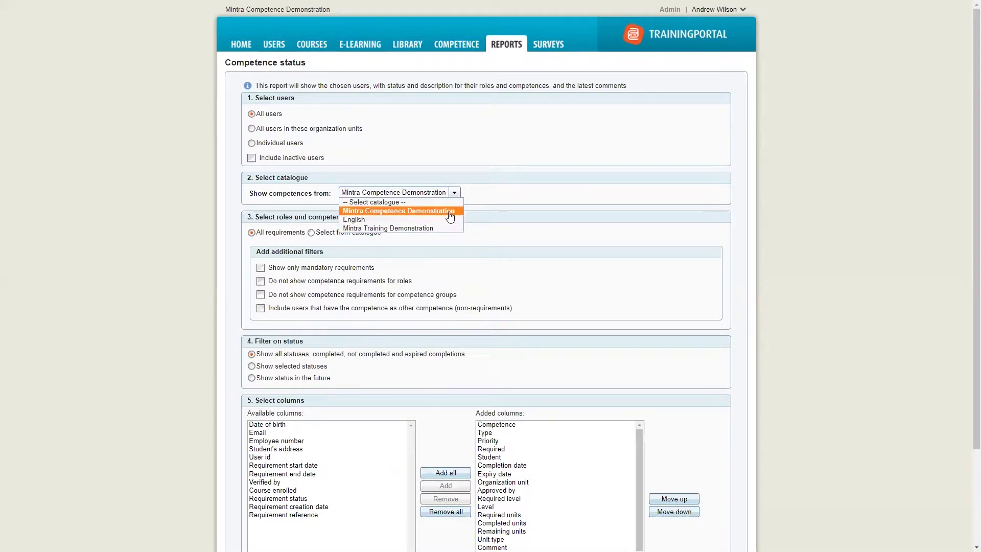
left_click(450, 214)
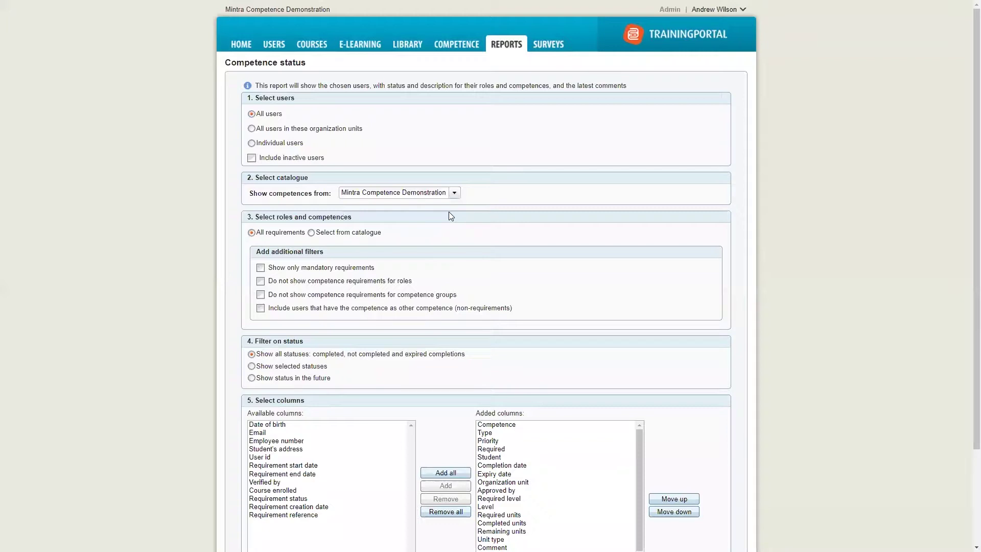
left_click(311, 234)
left_click(312, 257)
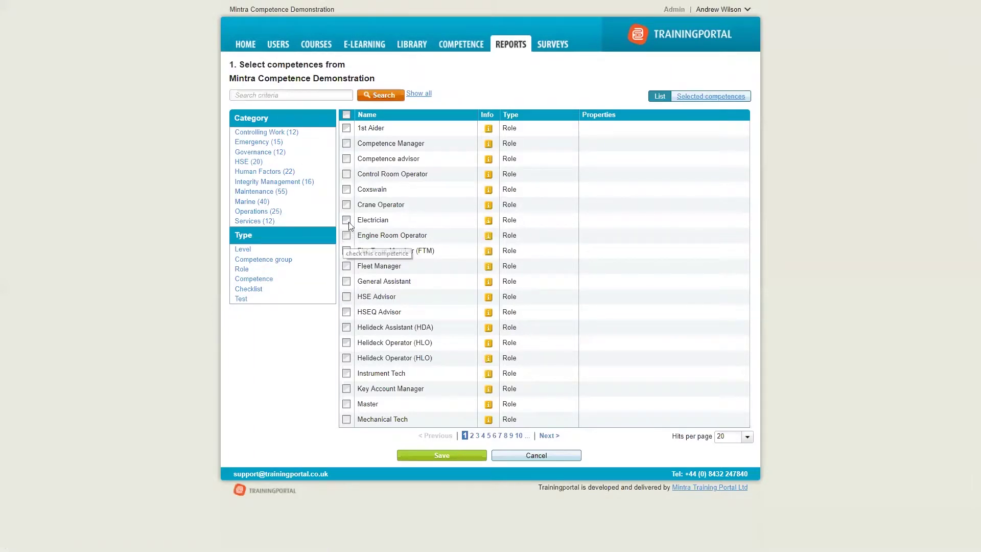
left_click(347, 190)
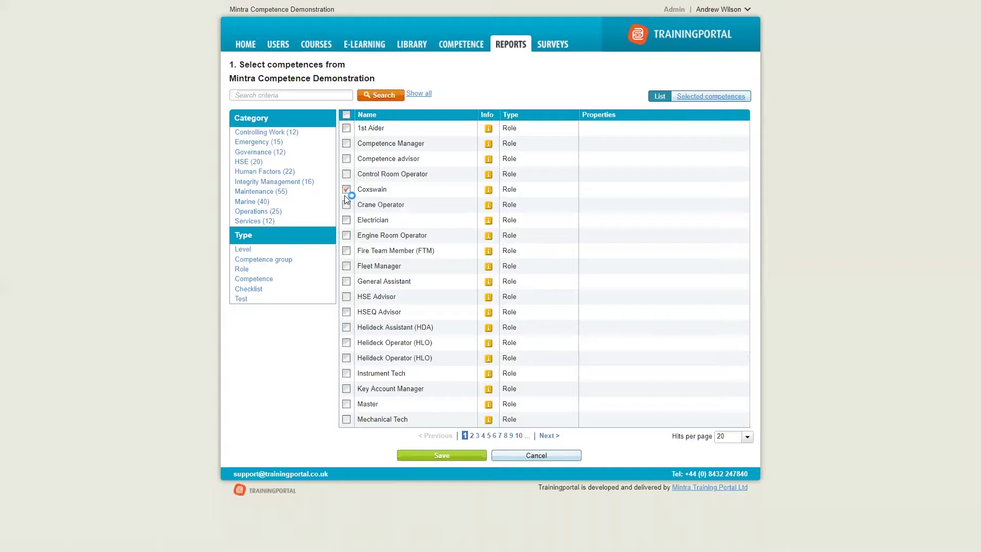
left_click(347, 205)
left_click(347, 220)
left_click(507, 452)
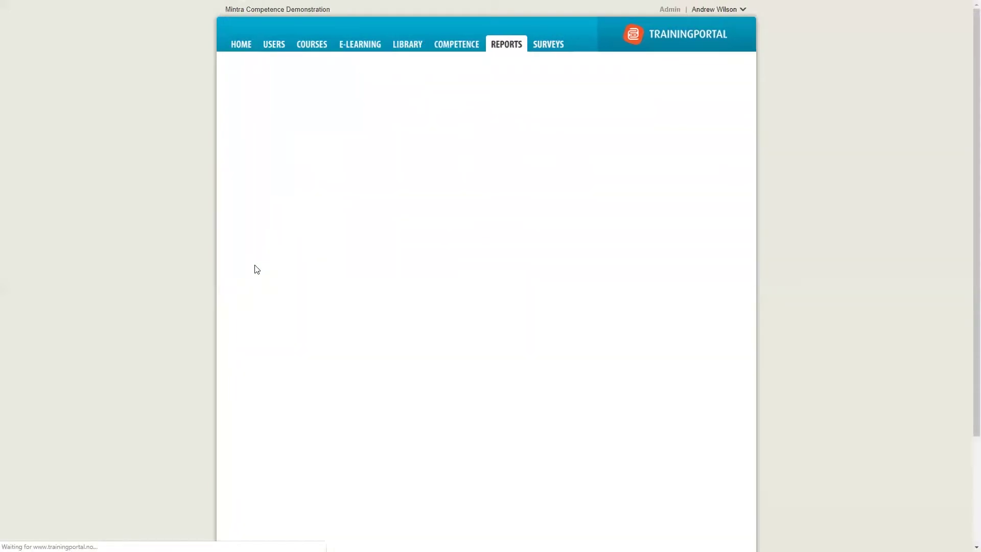
Step: Base the report on all requirements and filter it to show only mandatory requirements
left_click(252, 232)
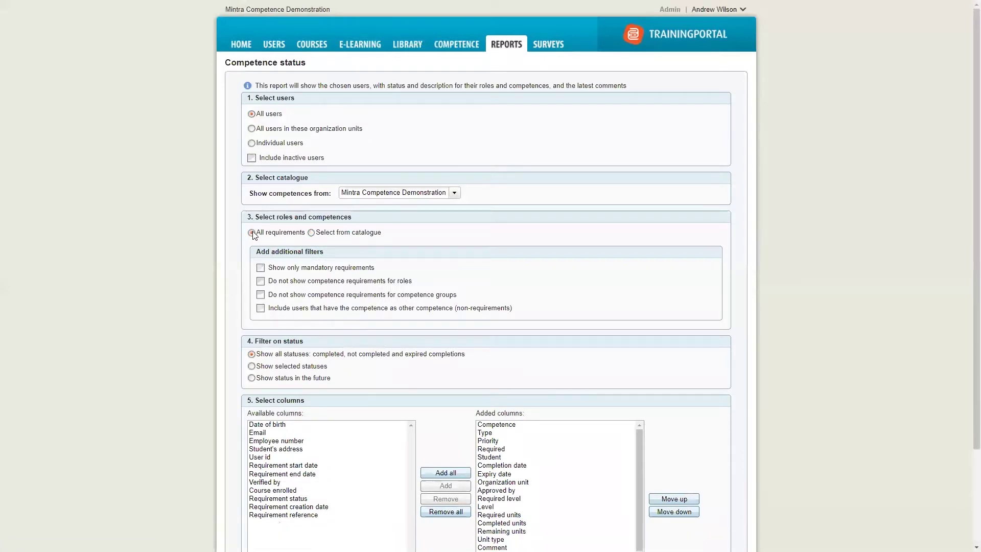
left_click(261, 268)
scroll(295, 344, "down", 1)
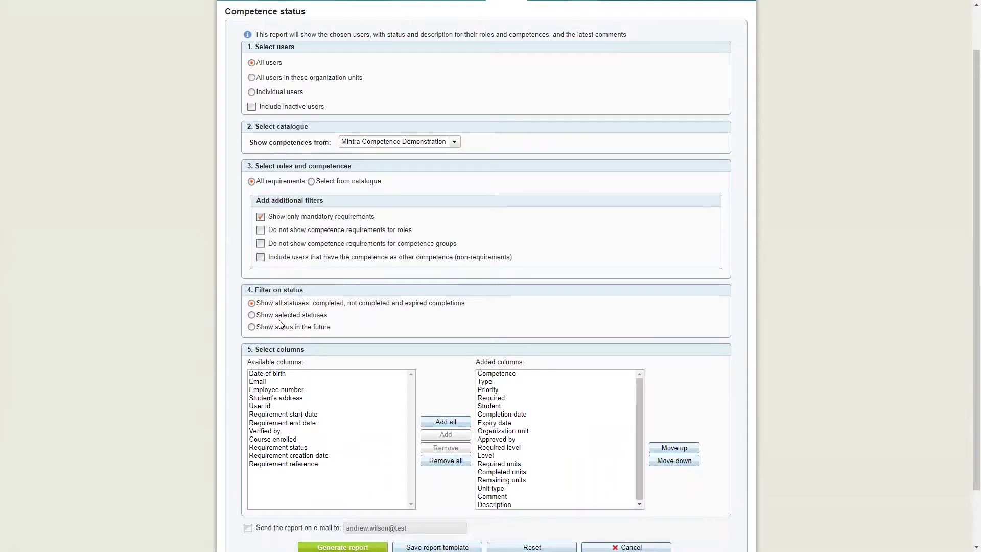
left_click(253, 315)
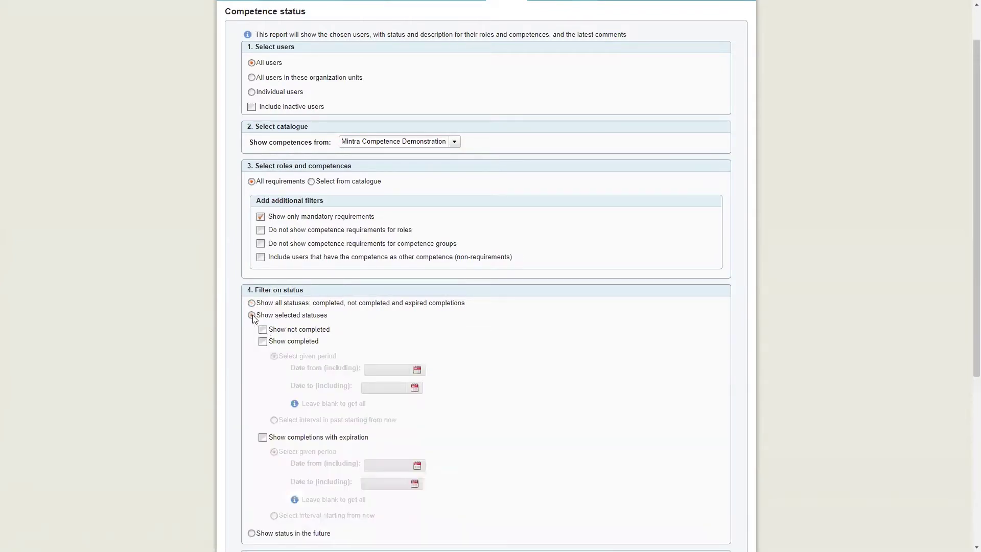
left_click(263, 341)
left_click(263, 343)
left_click(263, 329)
left_click(263, 342)
left_click(415, 370)
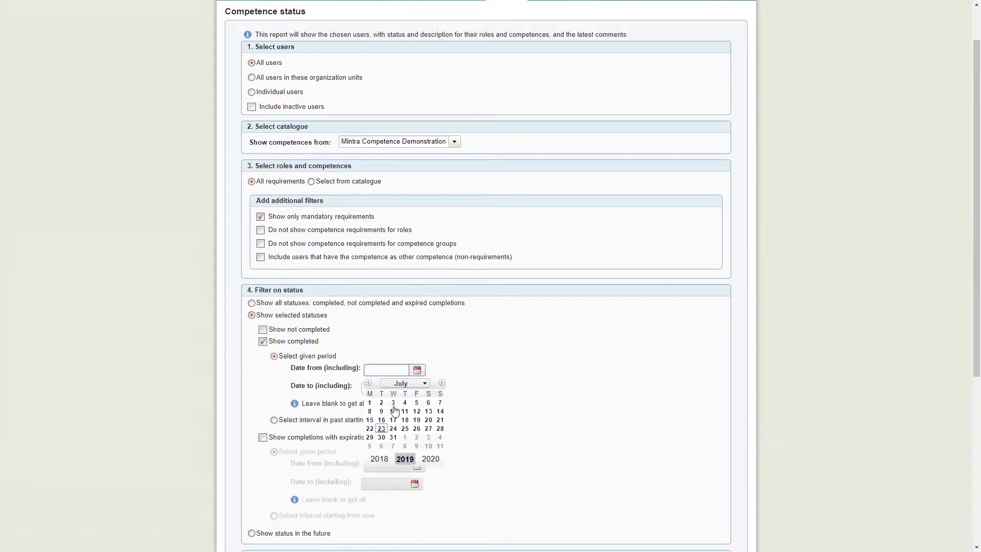
left_click(384, 431)
left_click(415, 389)
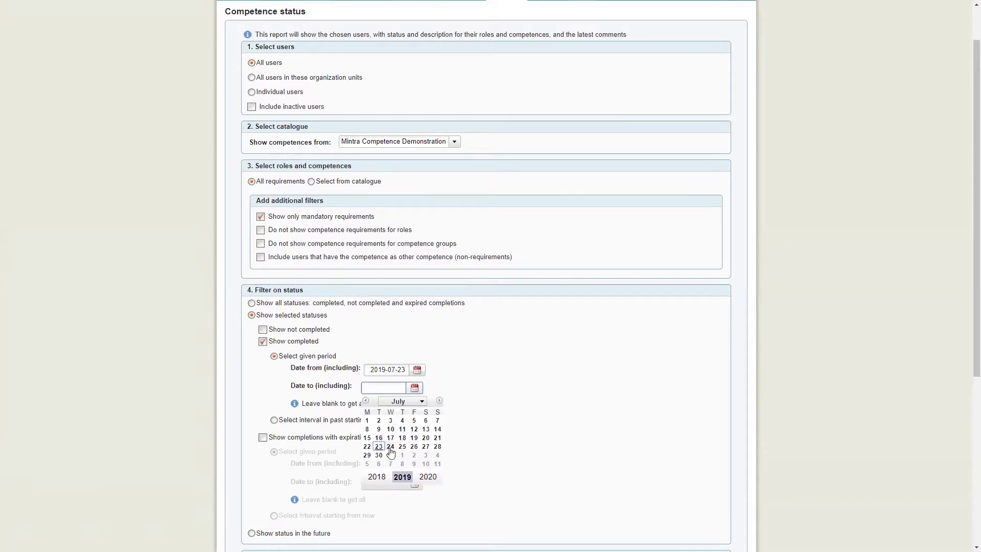
left_click(511, 377)
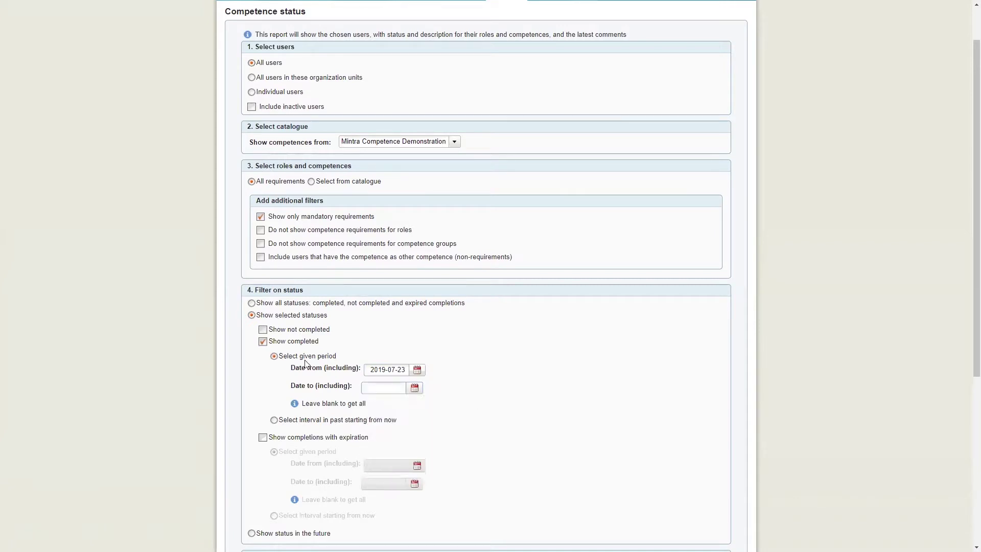
left_click(251, 304)
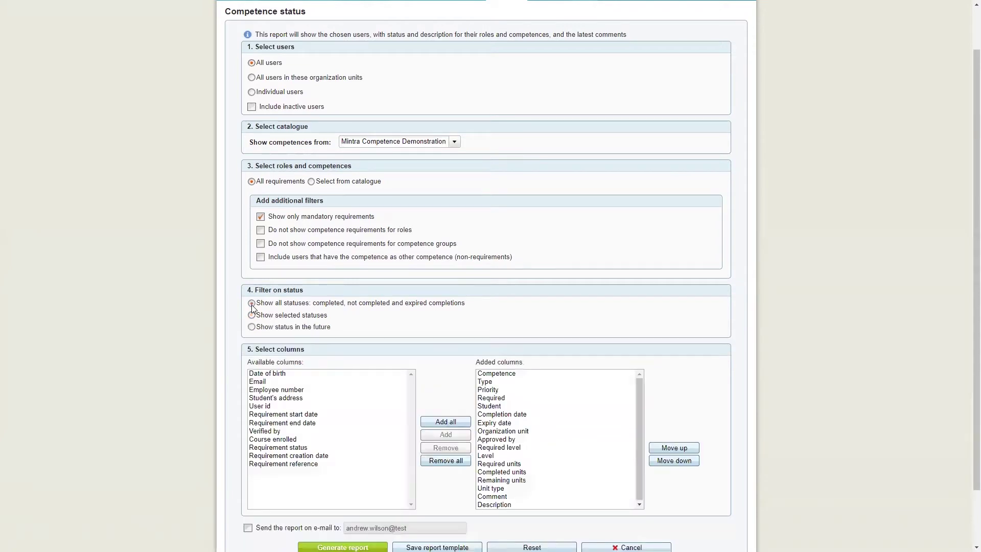
scroll(296, 378, "down", 1)
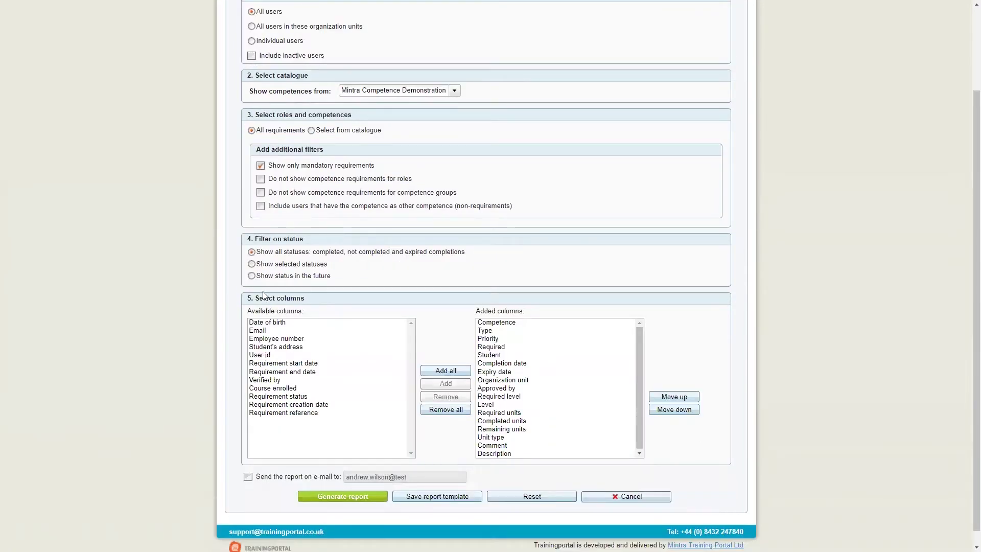
left_click(252, 263)
scroll(274, 322, "down", 1)
left_click(263, 334)
left_click(263, 239)
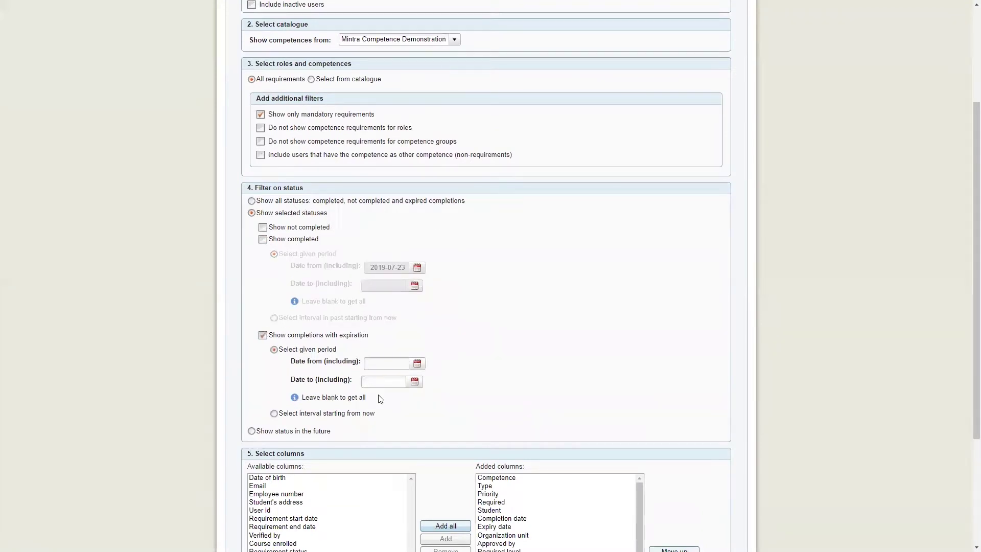
left_click(274, 414)
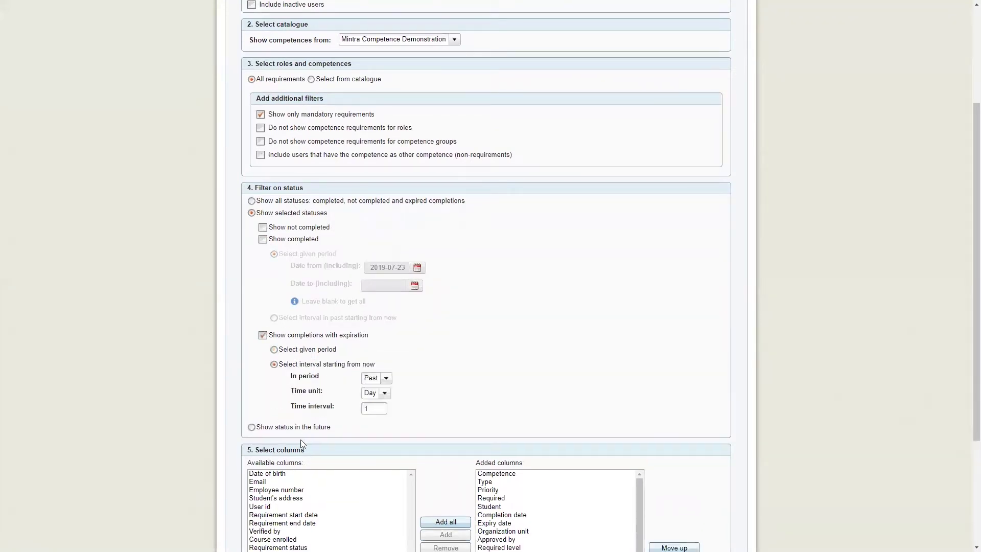
left_click(386, 379)
left_click(374, 389)
left_click(252, 201)
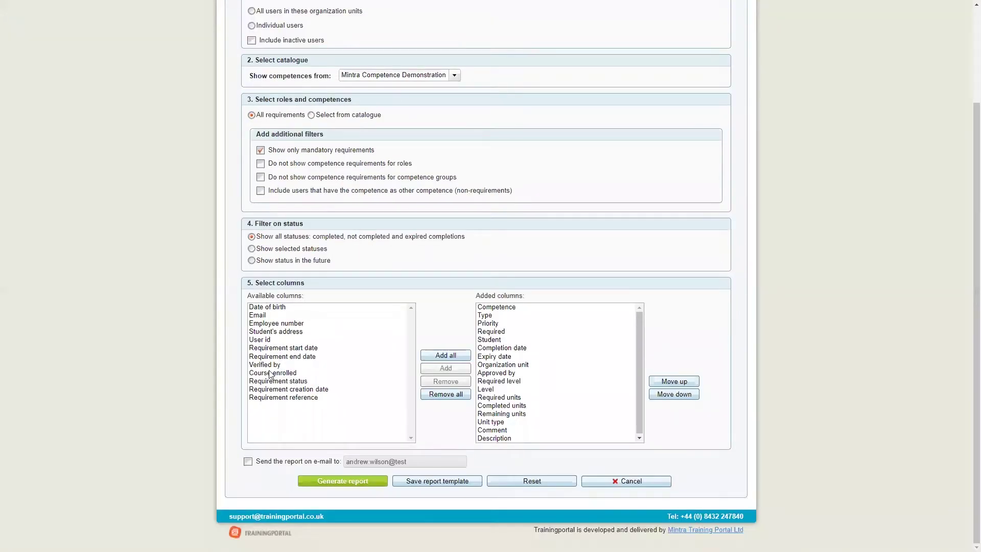
Step: Add the Requirement creation date column to the report and remove the Comment column
left_click(287, 391)
left_click(446, 368)
scroll(550, 427, "down", 1)
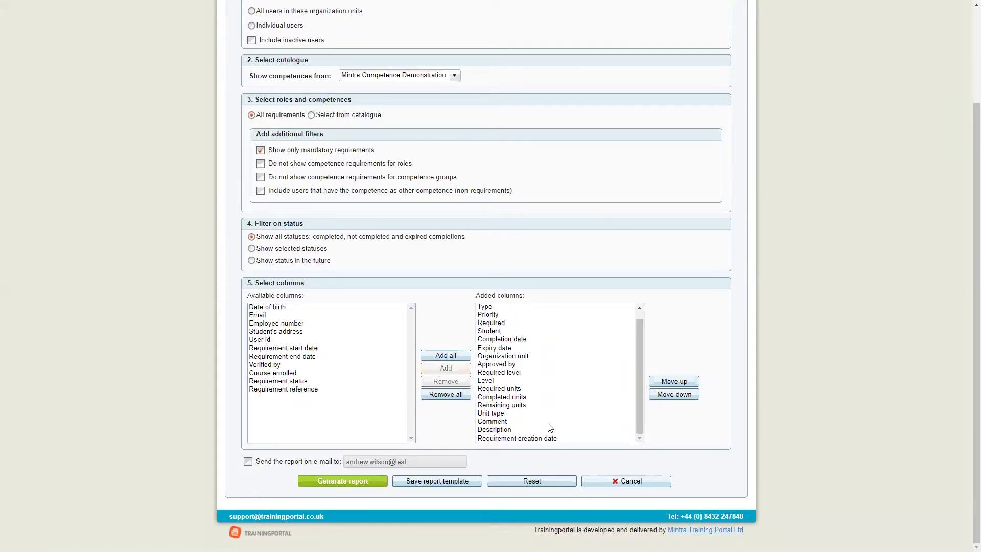
left_click(490, 423)
left_click(445, 381)
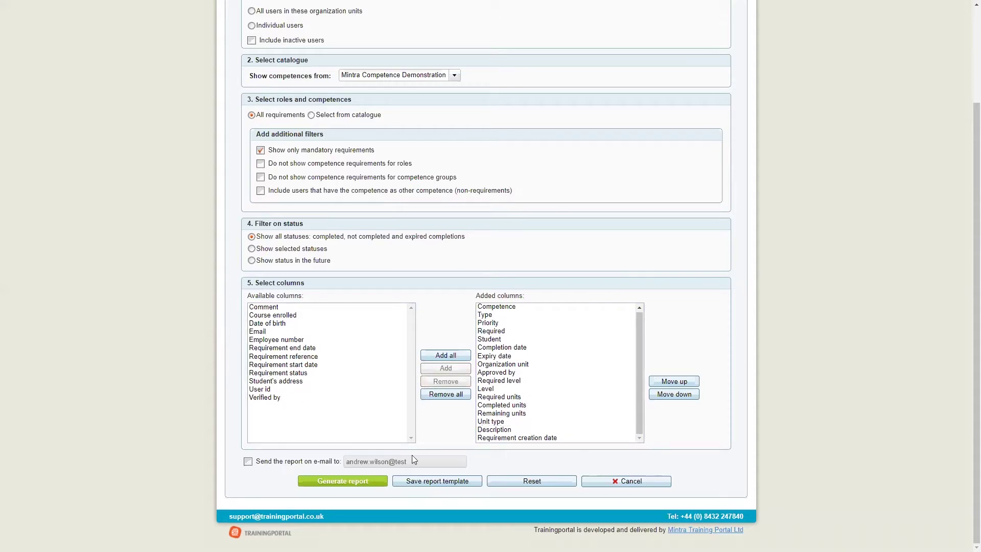
Step: Generate the competence status report without sending it by e-mail
left_click(248, 462)
left_click(247, 462)
left_click(348, 485)
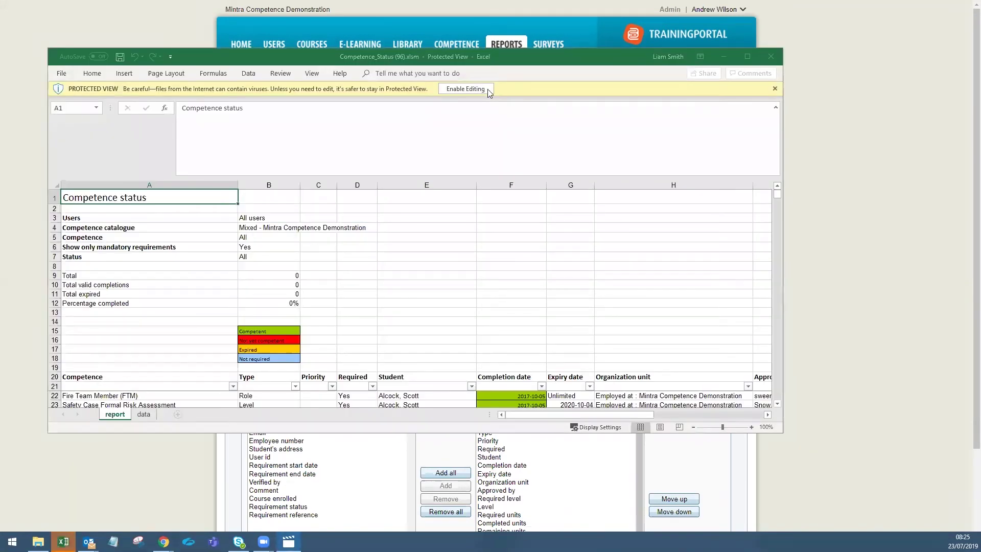
Step: Switch to the generated Competence_Status workbook in Excel, maximize it and enable its macro content
left_click(747, 57)
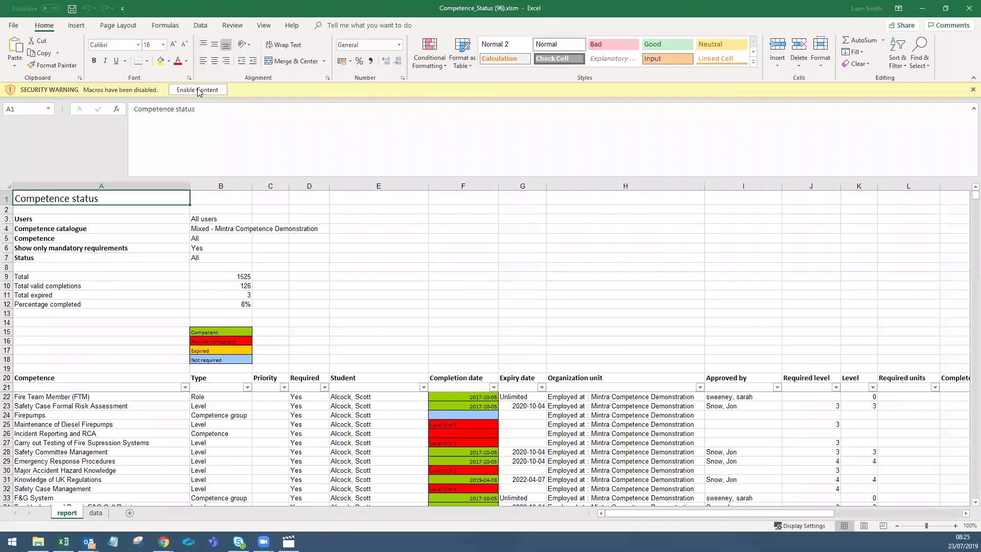
left_click(198, 90)
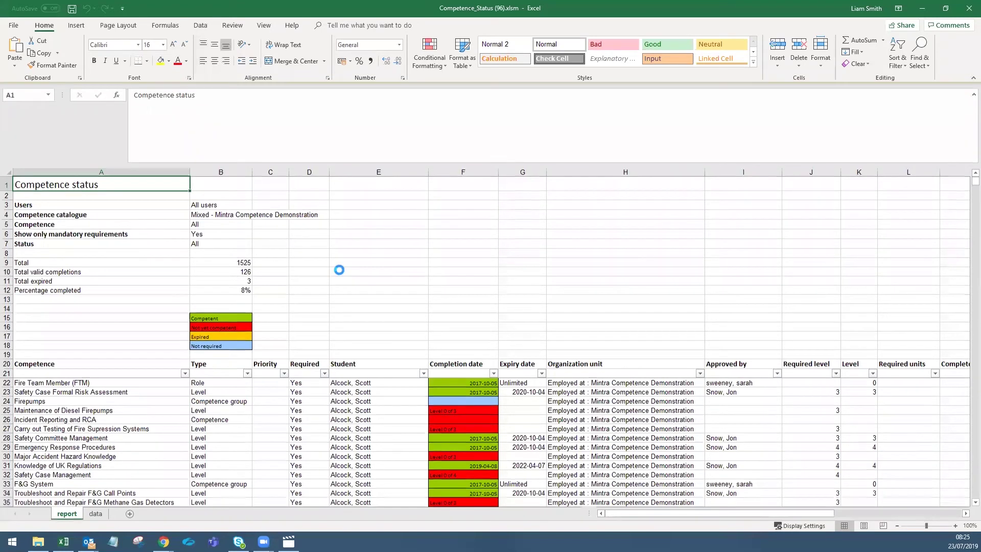
Step: Examine the colour-coded completion dates in the report sheet against the competence status legend
left_click_drag(465, 391, 464, 382)
left_click(494, 372)
left_click(494, 372)
left_click(469, 419)
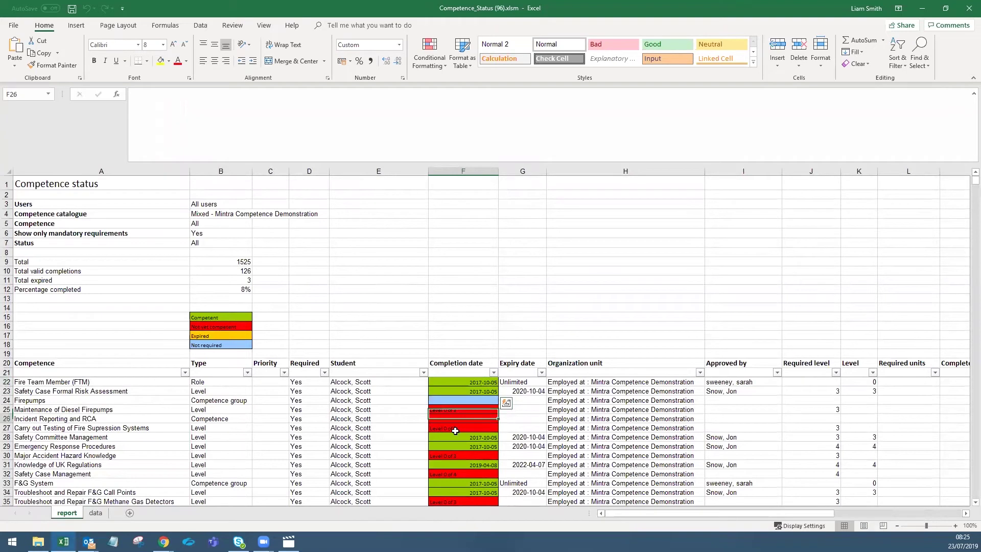
scroll(456, 431, "down", 1)
left_click(457, 439)
scroll(453, 445, "down", 1)
left_click(447, 456)
Step: Generate the completion percentage graph grouped by person from the data sheet
left_click(96, 512)
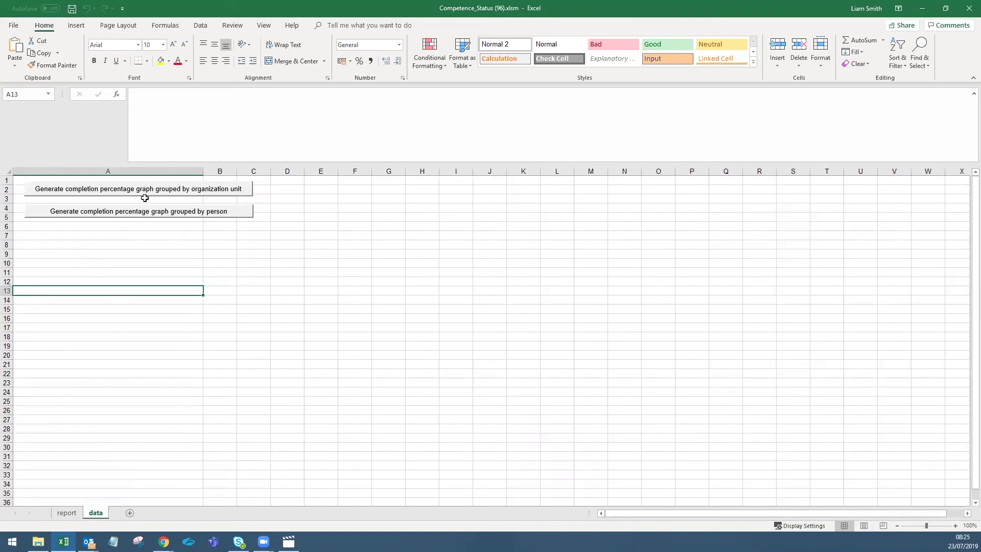
left_click(146, 212)
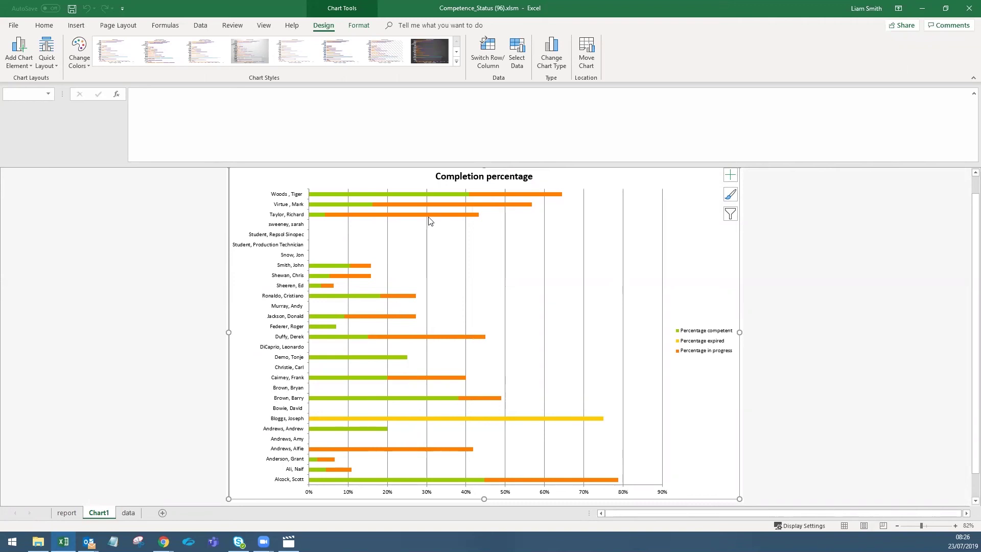
mouse_move(429, 221)
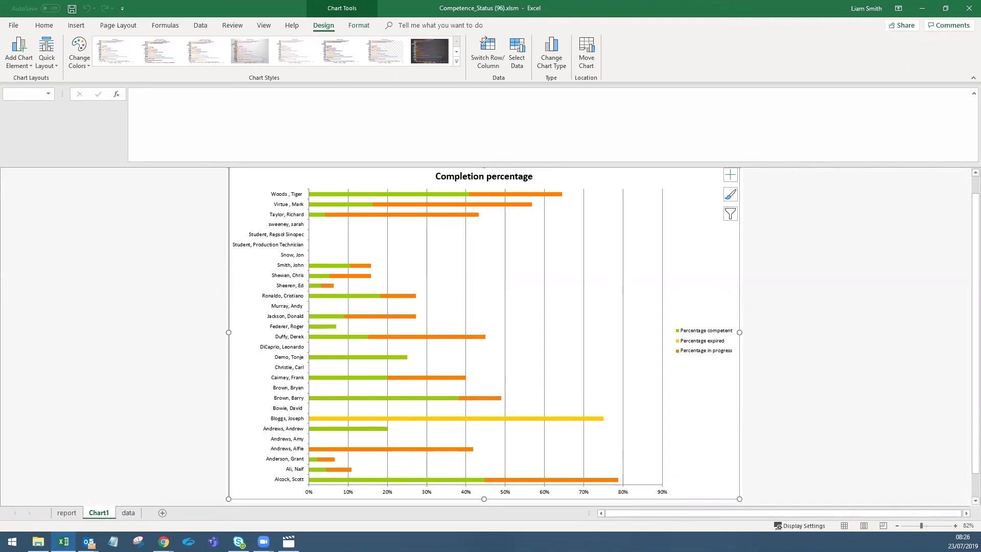